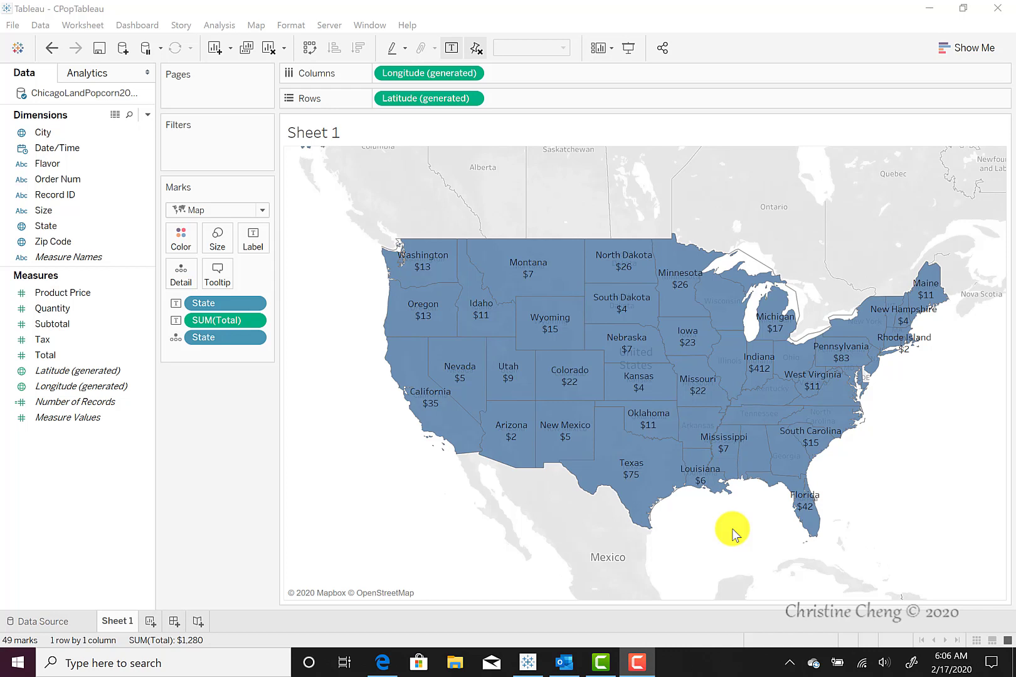
Shade the states by the Total measure on Color and confirm its aggregation is Sum.
{"action": "left_click", "coordinate": [75, 355]}
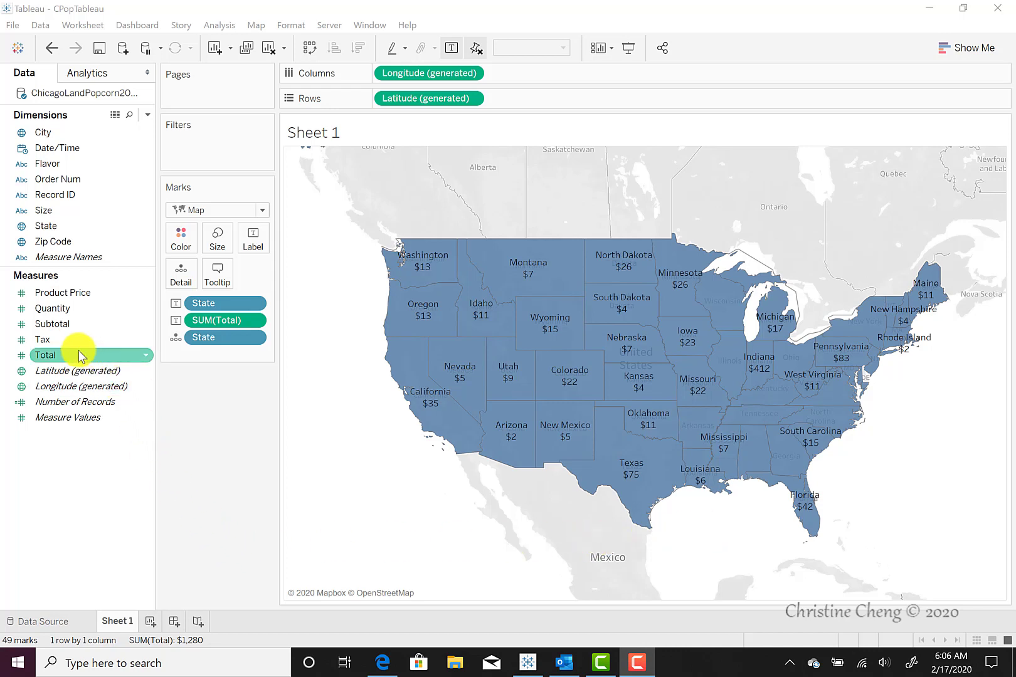
{"action": "mouse_move", "coordinate": [75, 352]}
{"action": "left_mouse_down"}
{"action": "mouse_move", "coordinate": [204, 243]}
{"action": "mouse_move", "coordinate": [193, 246]}
{"action": "left_mouse_up"}
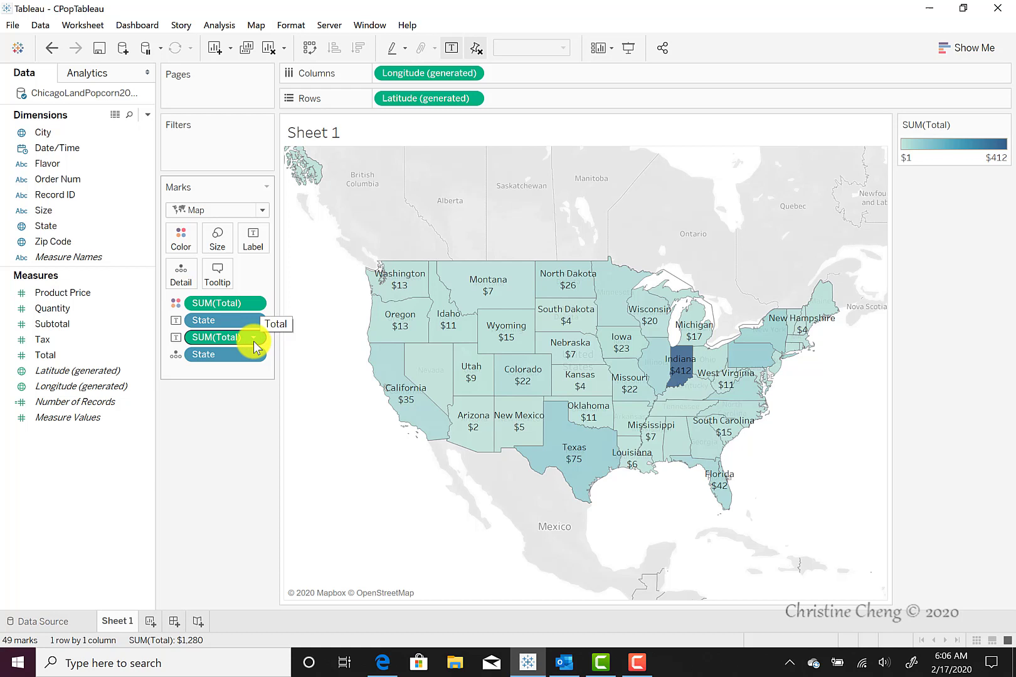
{"action": "left_click", "coordinate": [254, 303]}
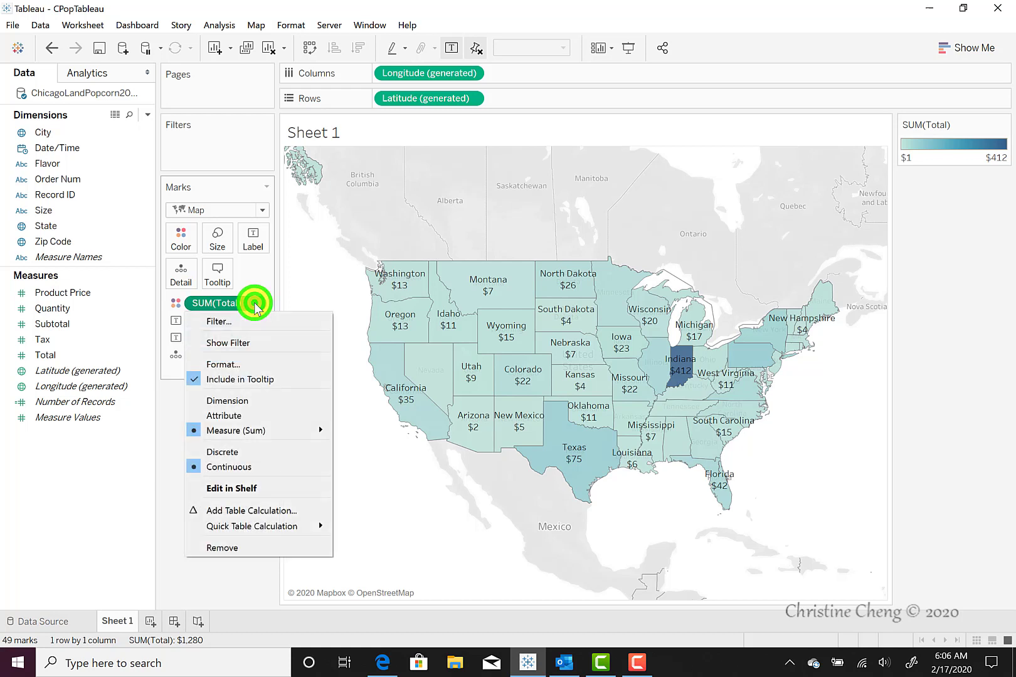
{"action": "mouse_move", "coordinate": [247, 430]}
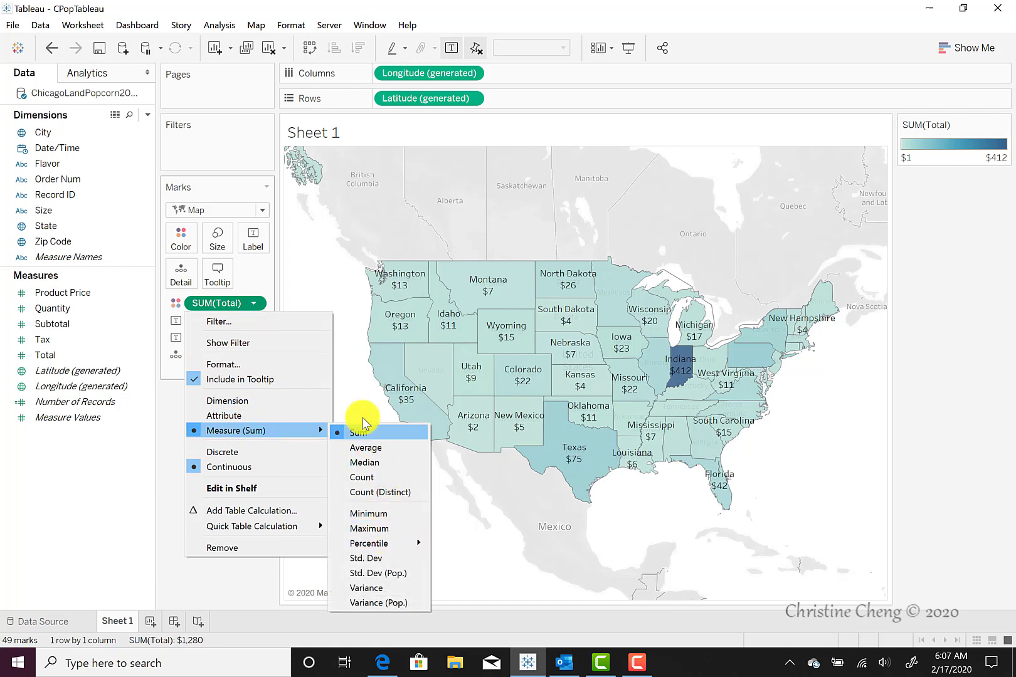
{"action": "left_click", "coordinate": [236, 302]}
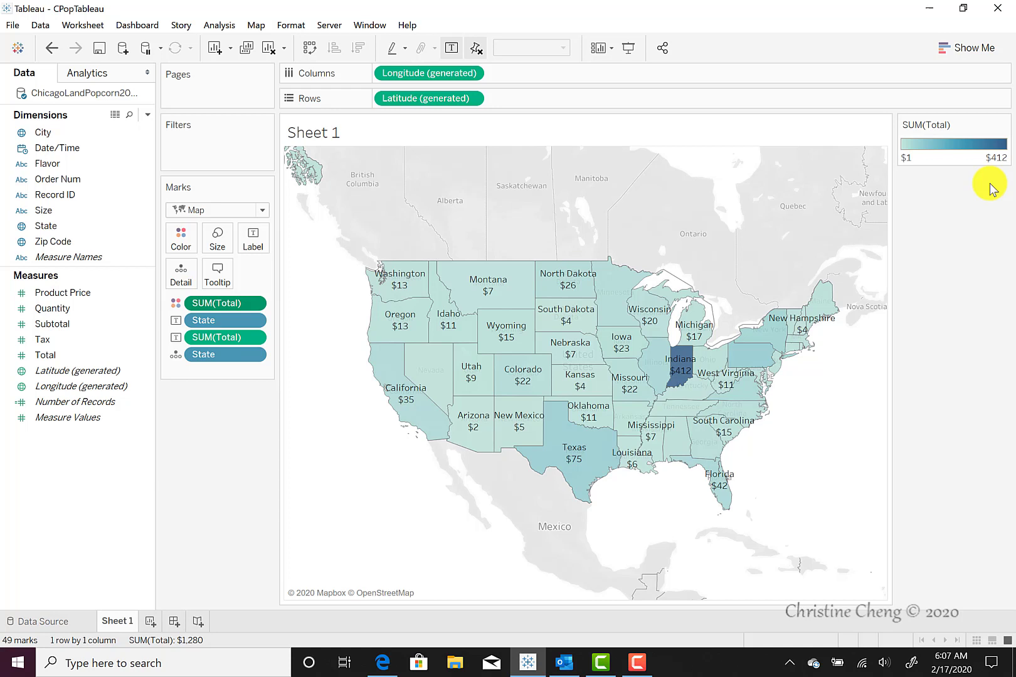
Switch the SUM(Total) color legend to the Green palette, then apply and confirm it.
{"action": "left_click", "coordinate": [1002, 127]}
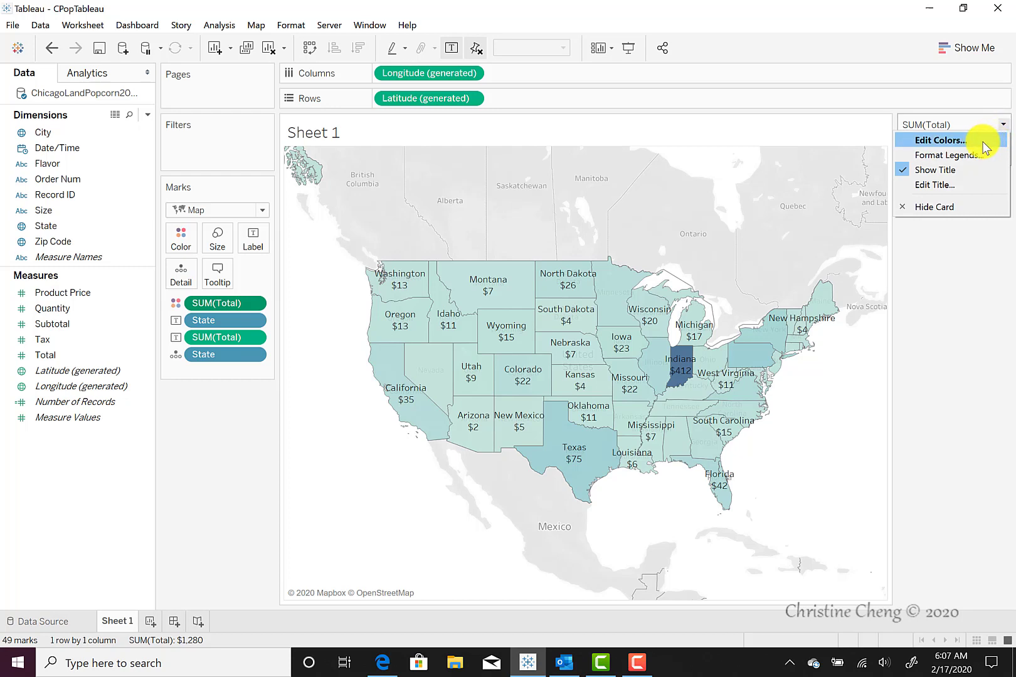
{"action": "left_click", "coordinate": [984, 144]}
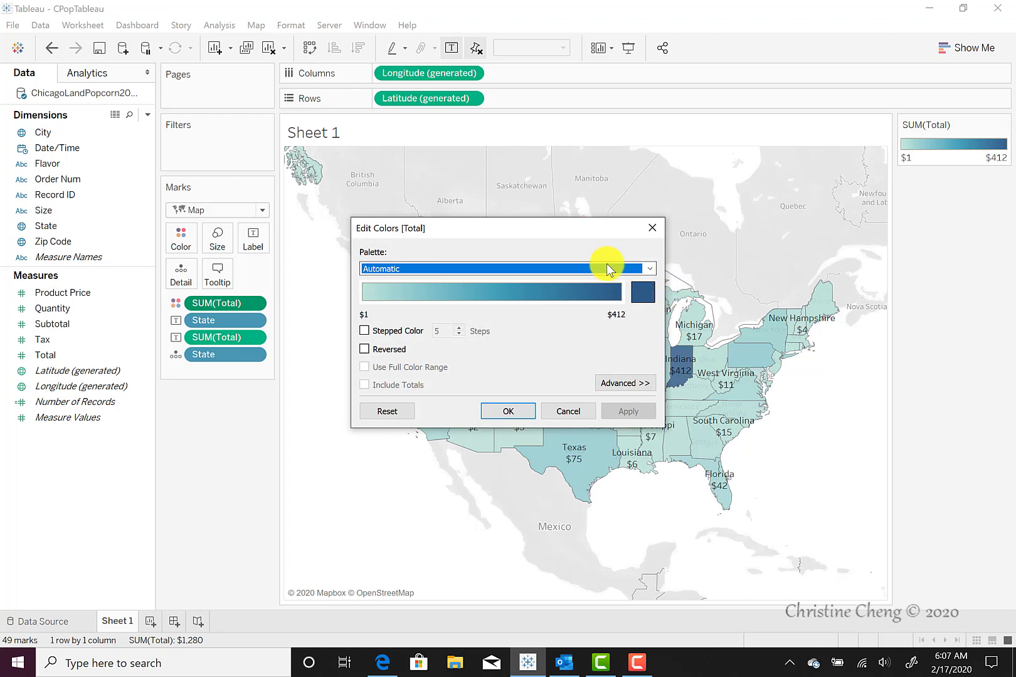
{"action": "left_click", "coordinate": [650, 270]}
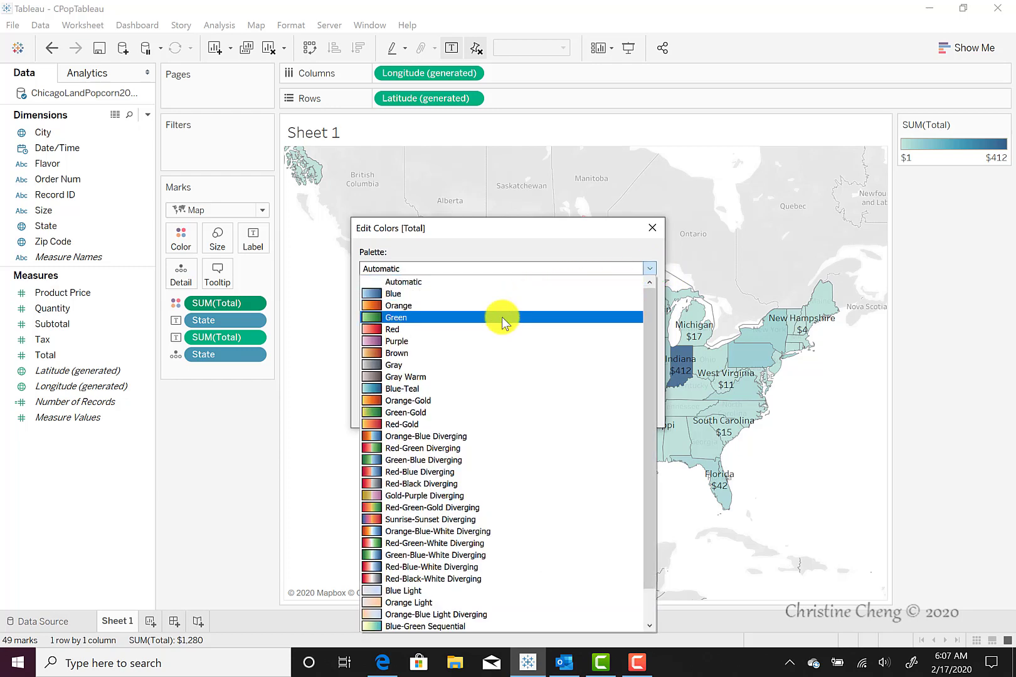
{"action": "left_click", "coordinate": [502, 317]}
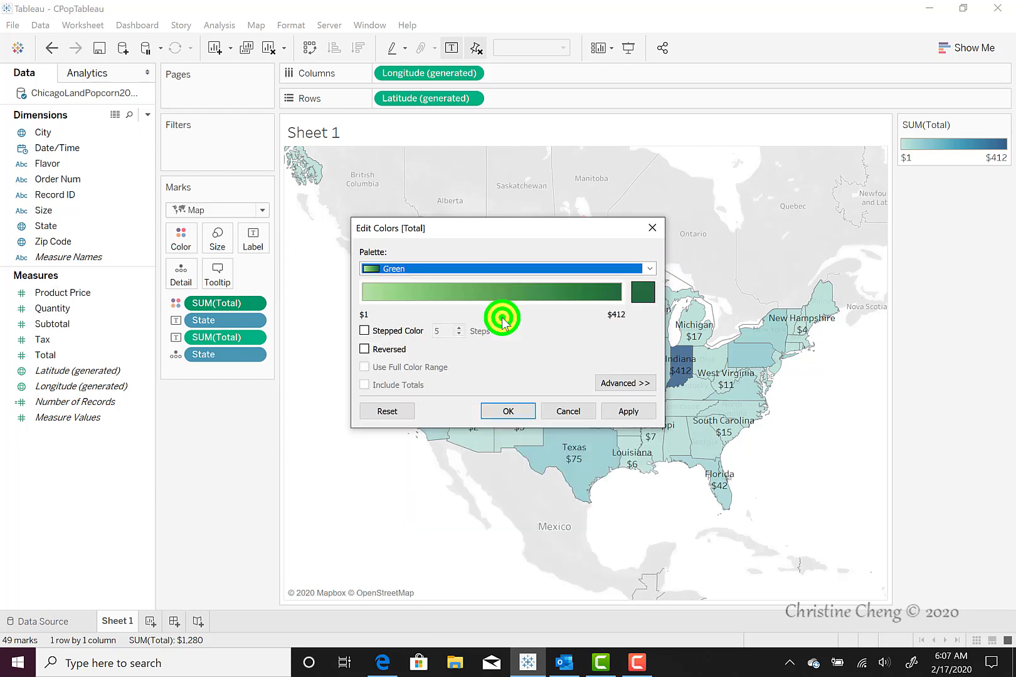
{"action": "left_click", "coordinate": [626, 412]}
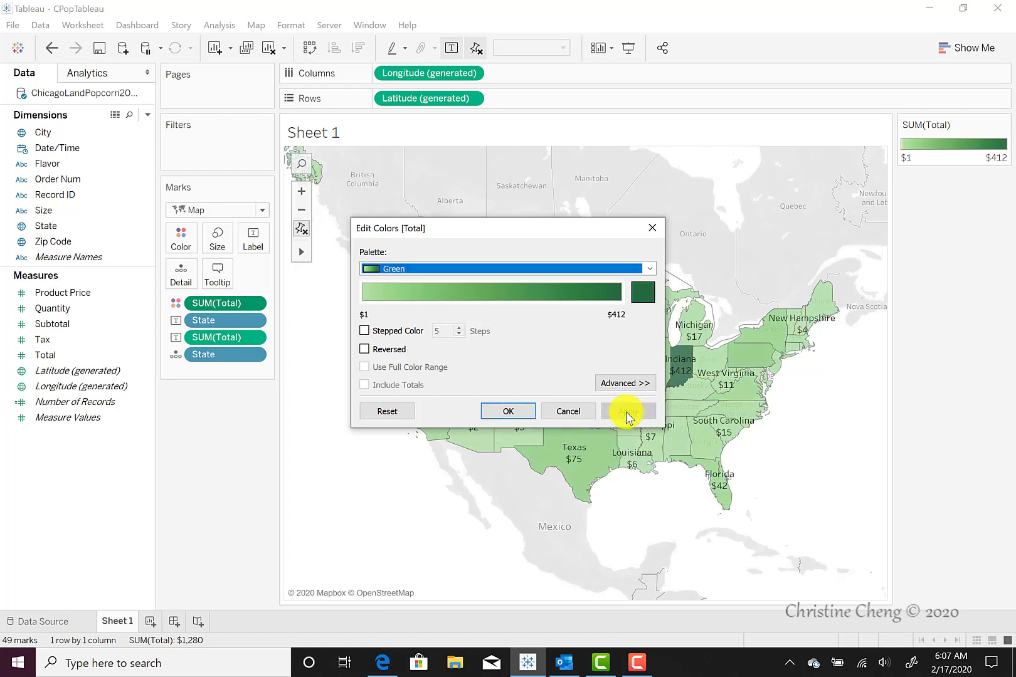
{"action": "left_click", "coordinate": [507, 411]}
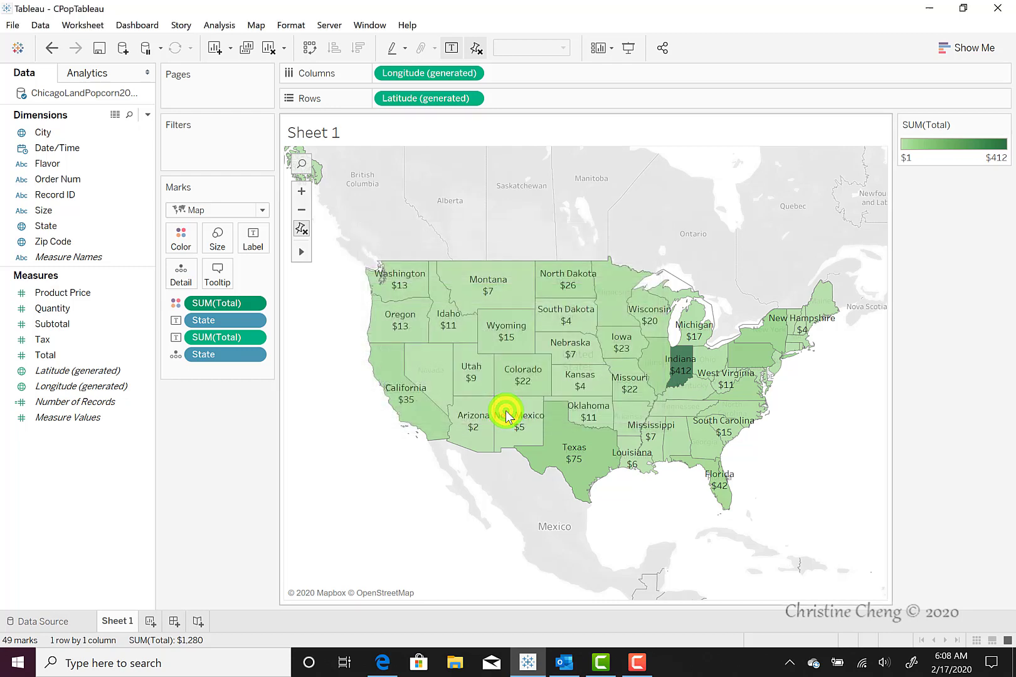
{"action": "mouse_move", "coordinate": [510, 431]}
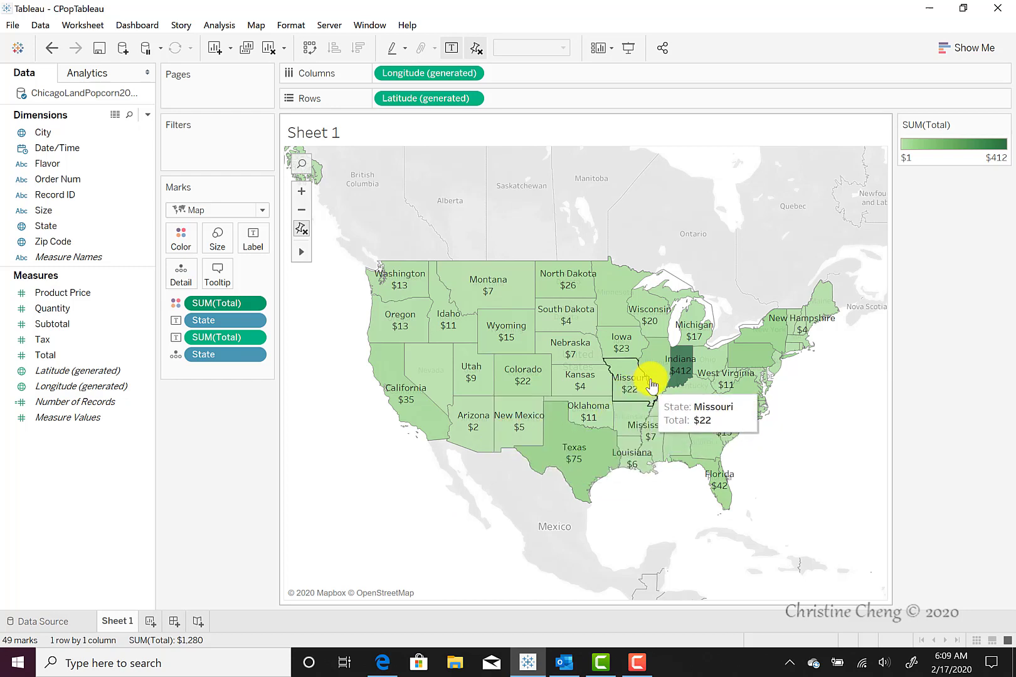
{"action": "mouse_move", "coordinate": [672, 376]}
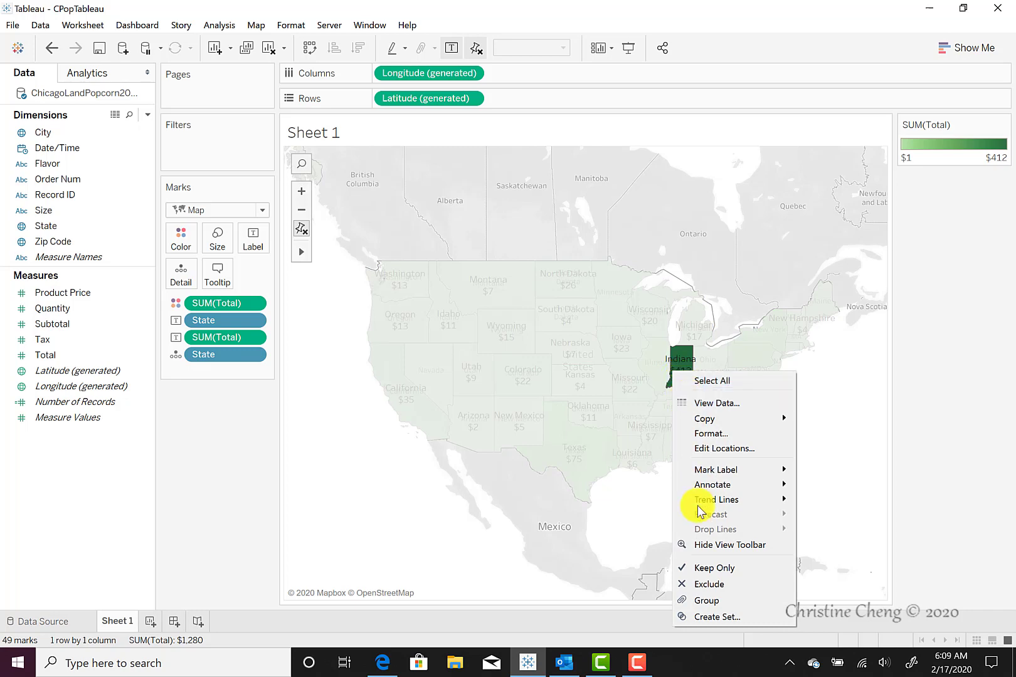
Exclude Indiana from the map, rescaling the green legend to $1–$83.
{"action": "left_click", "coordinate": [700, 585]}
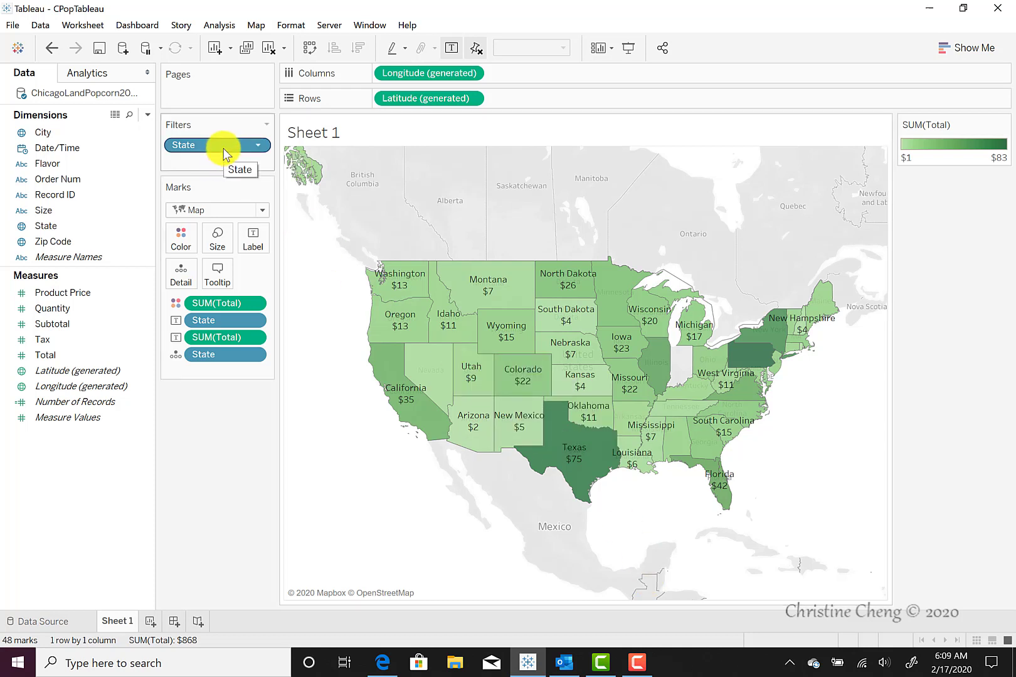
{"action": "left_click", "coordinate": [257, 146]}
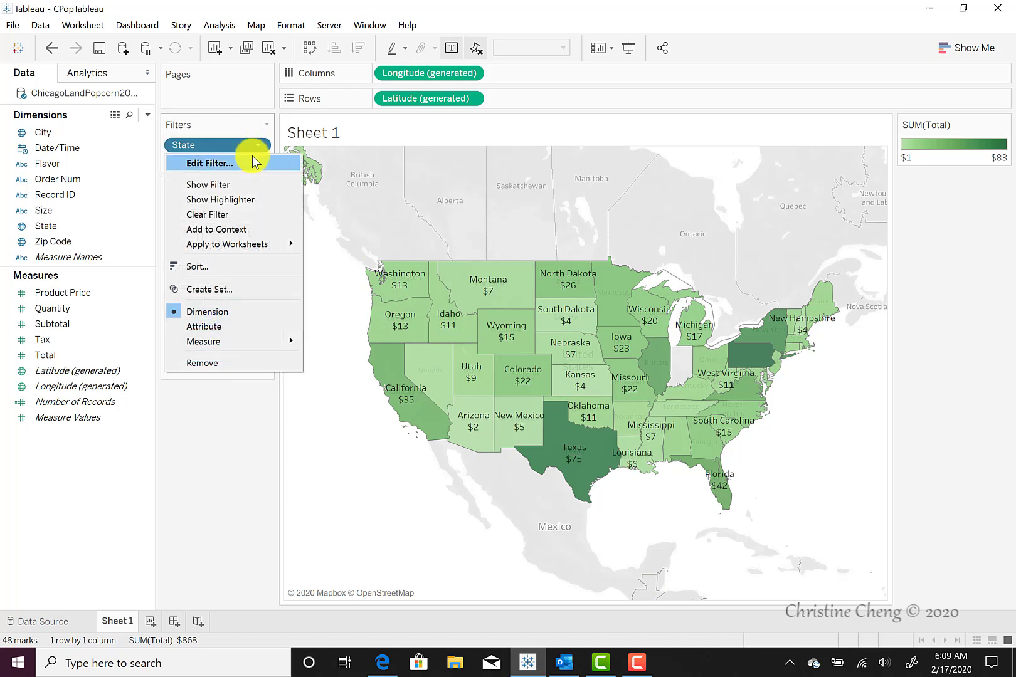
{"action": "left_click", "coordinate": [251, 163]}
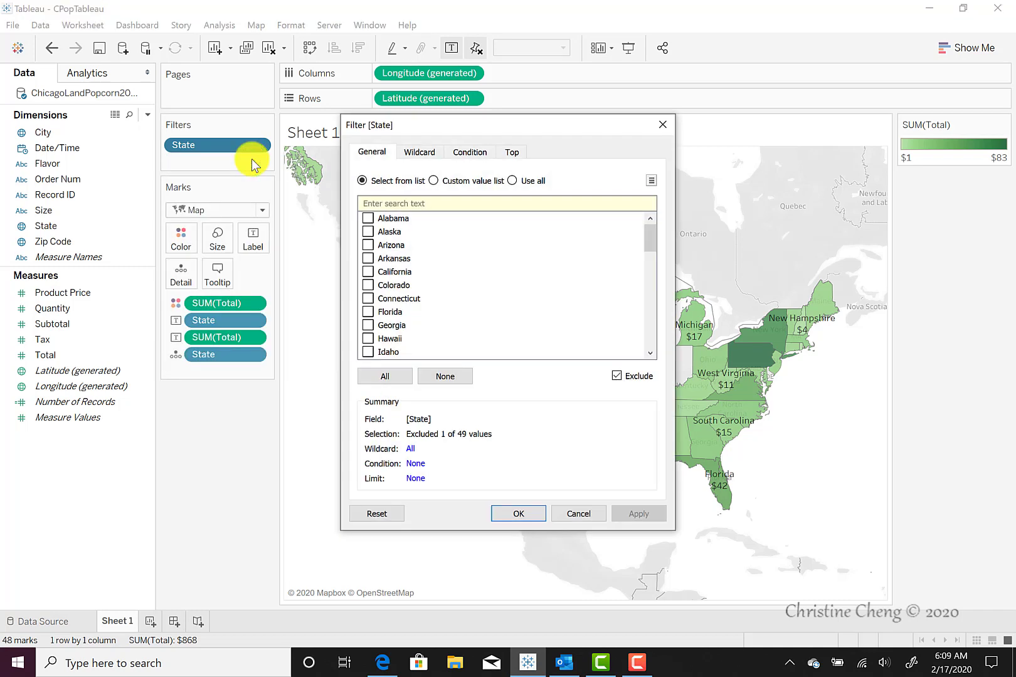
{"action": "scroll", "coordinate": [472, 313], "scroll_direction": "down", "scroll_amount": 2}
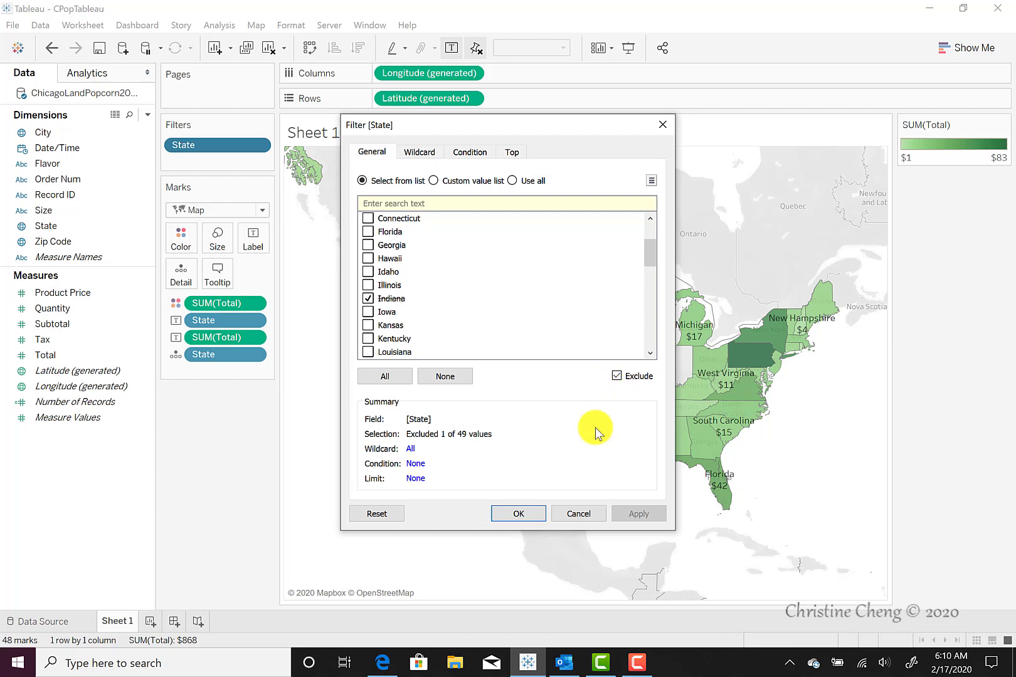
{"action": "left_click", "coordinate": [535, 513]}
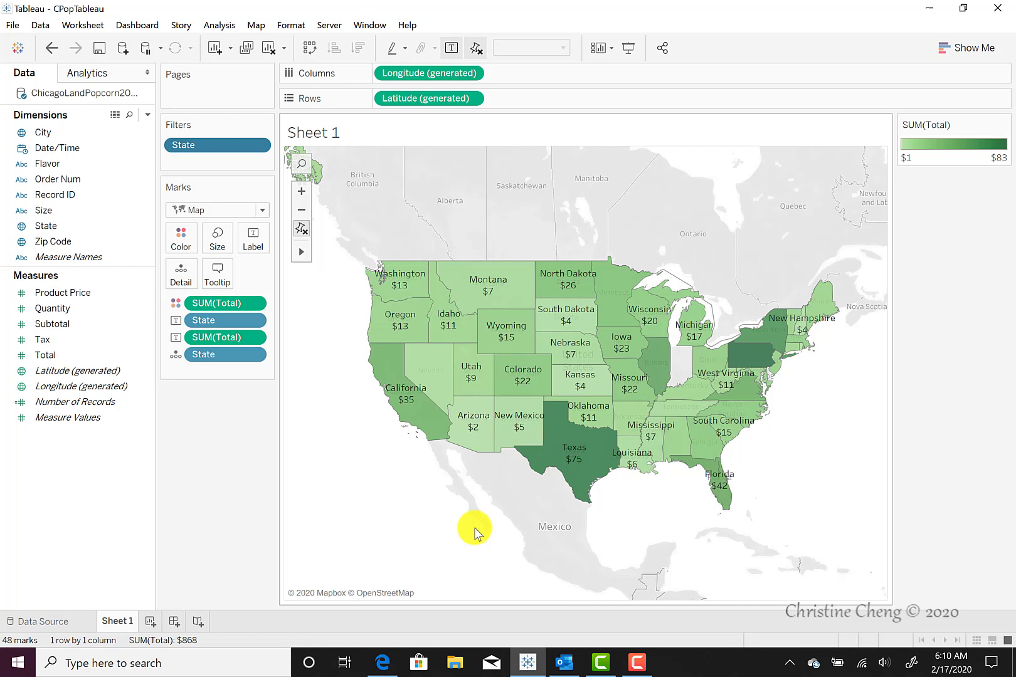
{"action": "left_click", "coordinate": [257, 25]}
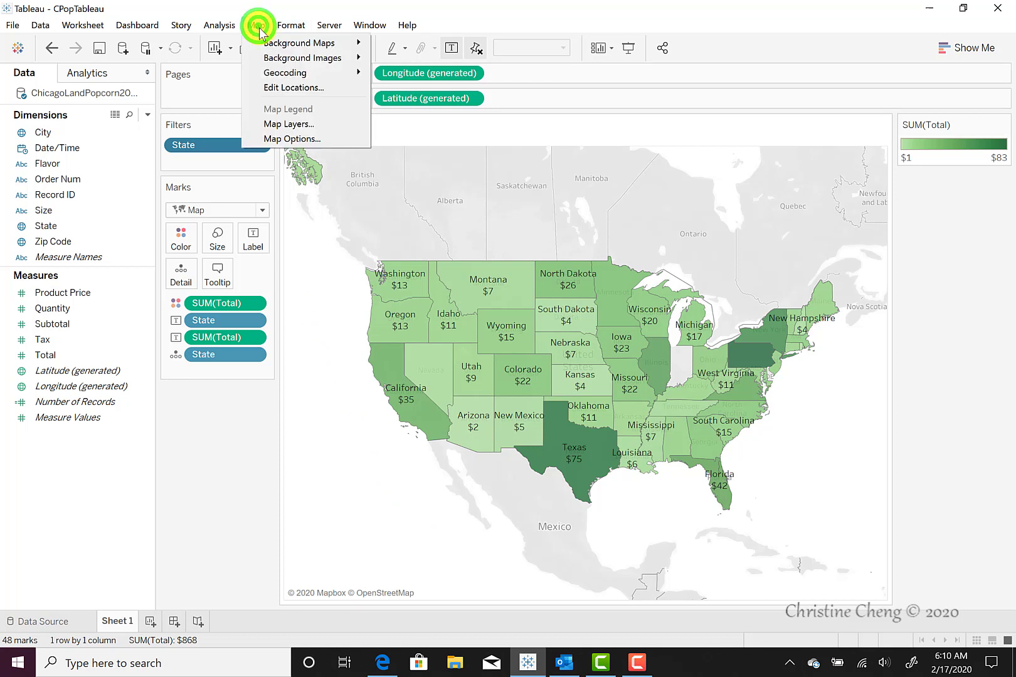
In Map Layers, change the background style from Light to Normal.
{"action": "left_click", "coordinate": [279, 123]}
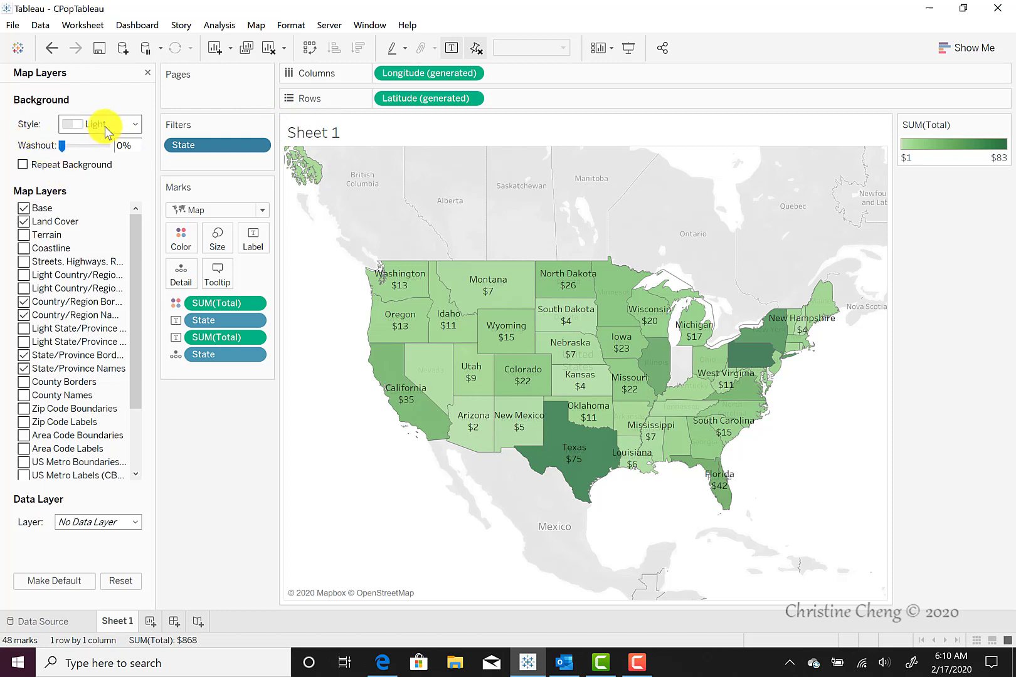
{"action": "left_click", "coordinate": [134, 126]}
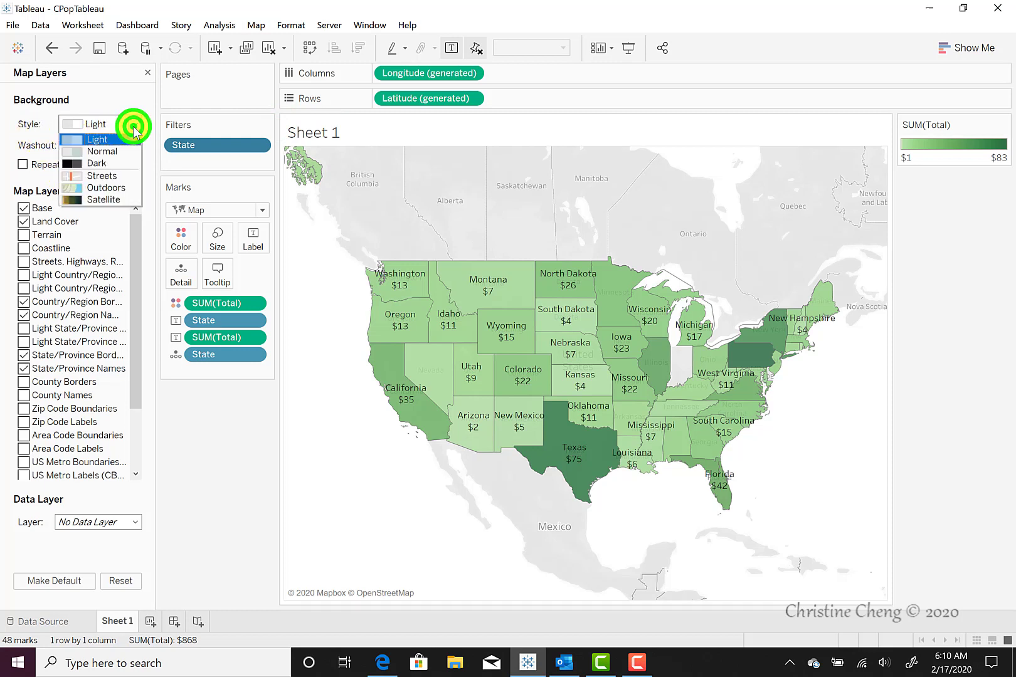
{"action": "left_click", "coordinate": [123, 149]}
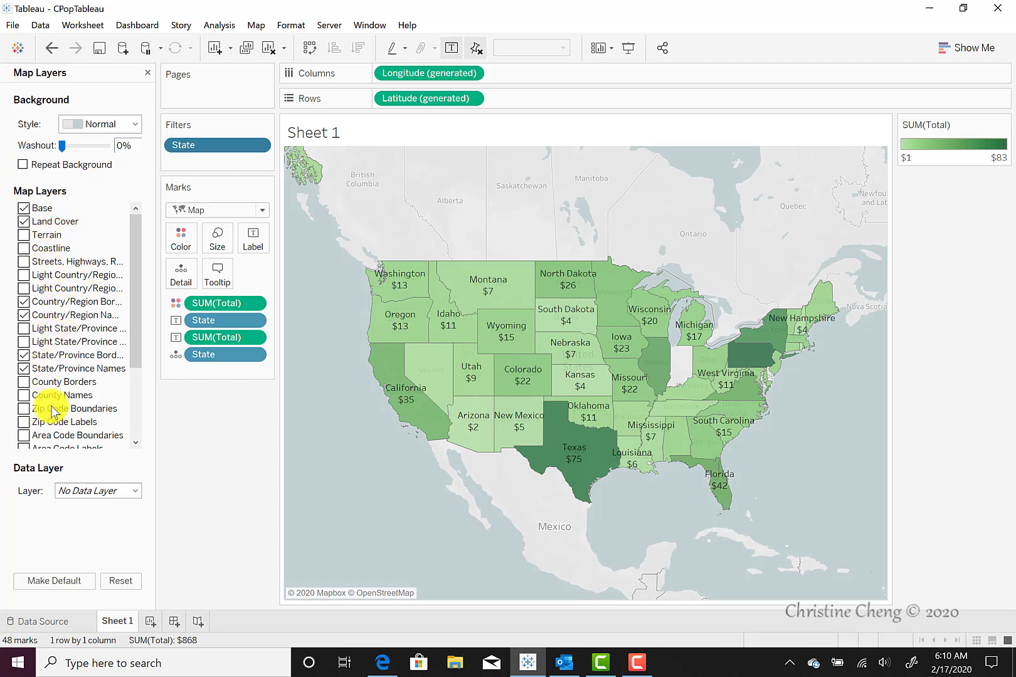
{"action": "scroll", "coordinate": [53, 411], "scroll_direction": "down", "scroll_amount": 2}
{"action": "scroll", "coordinate": [54, 410], "scroll_direction": "down", "scroll_amount": 1}
{"action": "scroll", "coordinate": [54, 411], "scroll_direction": "up", "scroll_amount": 3}
{"action": "scroll", "coordinate": [54, 412], "scroll_direction": "down", "scroll_amount": 1}
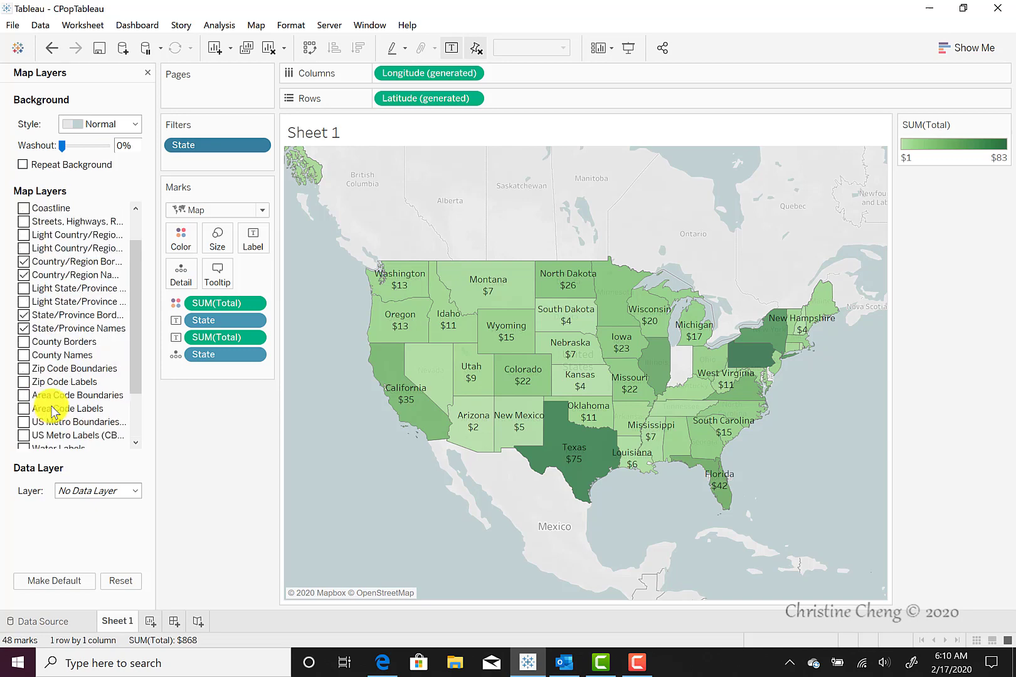
{"action": "scroll", "coordinate": [54, 412], "scroll_direction": "up", "scroll_amount": 1}
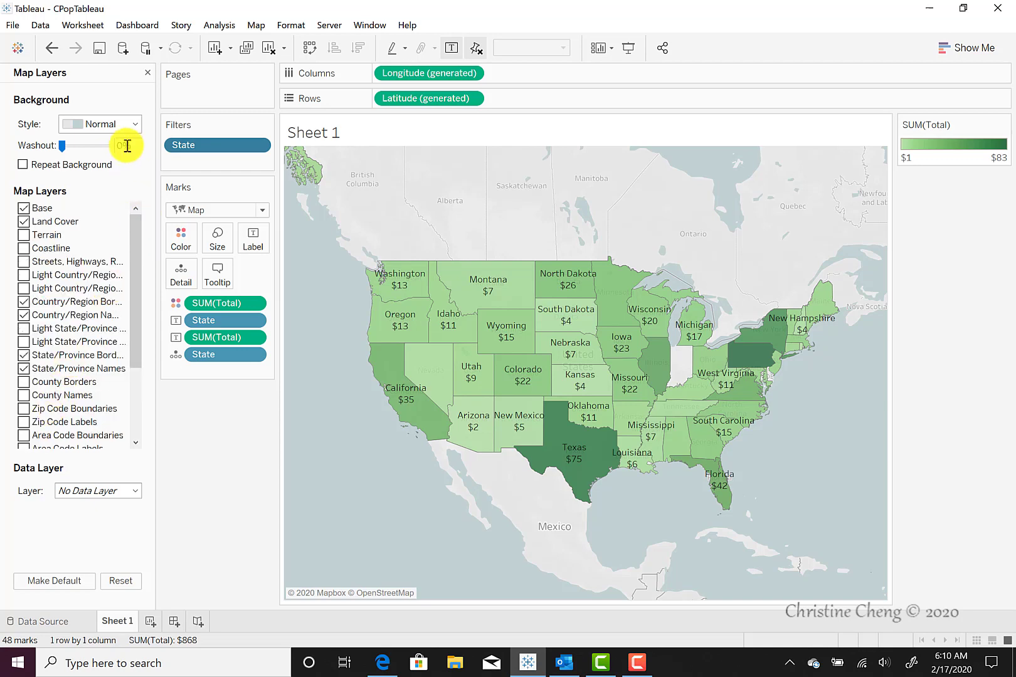
Preview the Dark and Satellite backgrounds, return to Normal, and close Map Layers.
{"action": "left_click", "coordinate": [138, 130]}
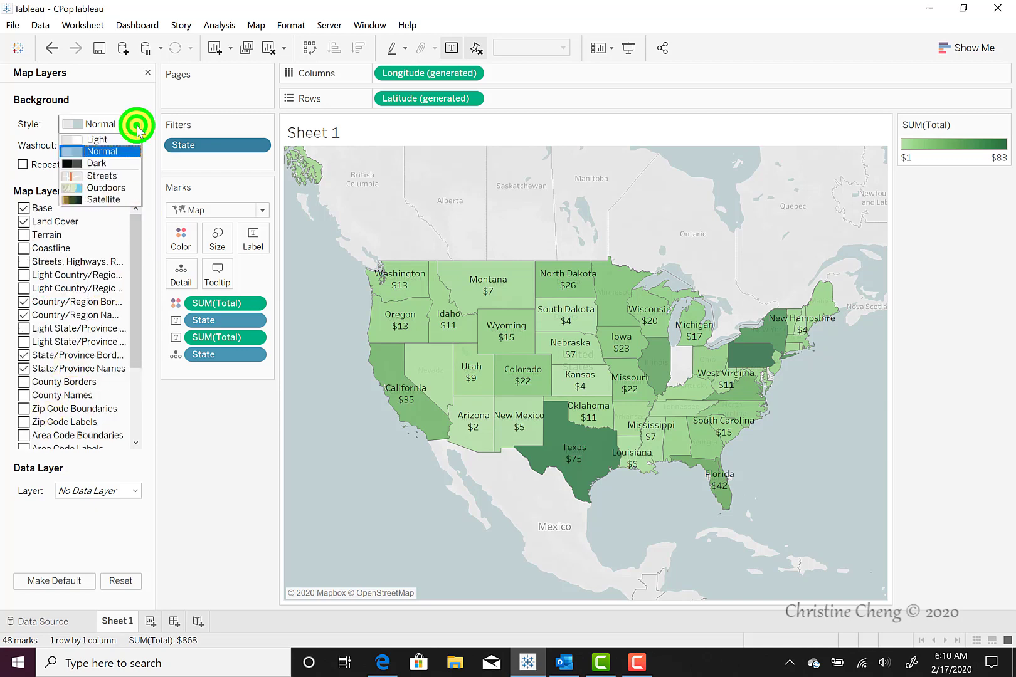
{"action": "left_click", "coordinate": [117, 159]}
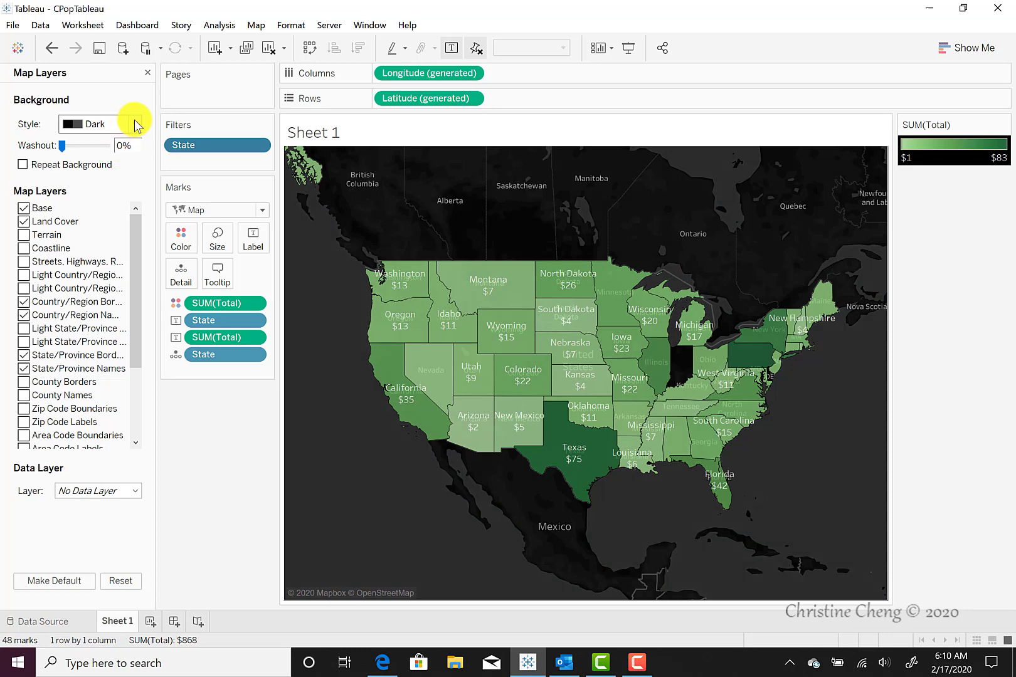
{"action": "left_click", "coordinate": [134, 122]}
{"action": "left_click", "coordinate": [97, 197]}
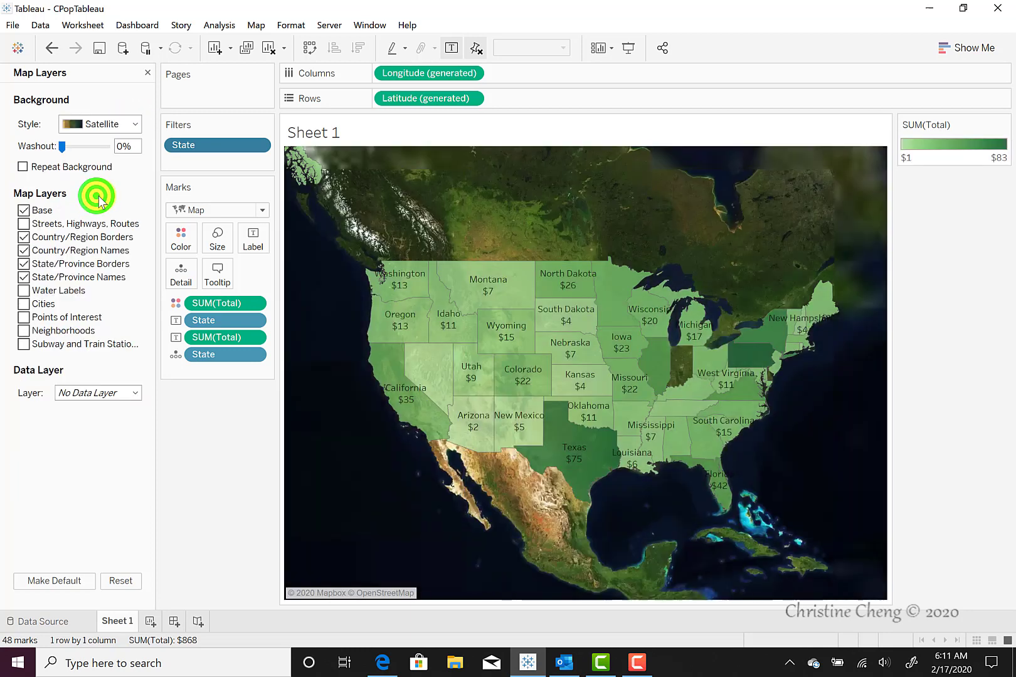
{"action": "left_click", "coordinate": [133, 124]}
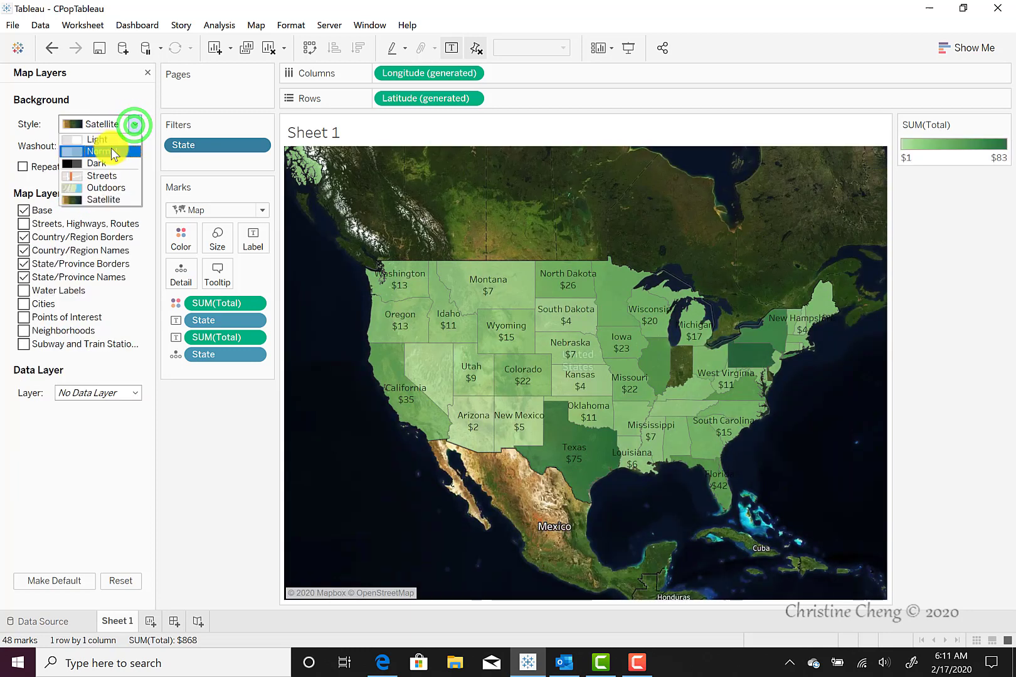
{"action": "left_click", "coordinate": [111, 151]}
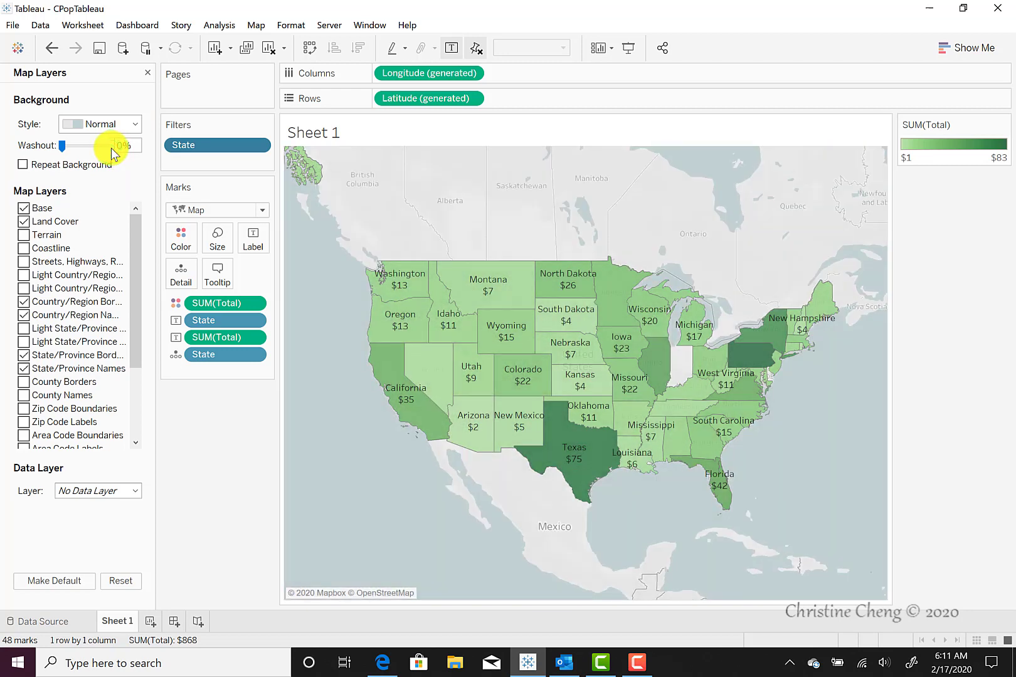
{"action": "left_click", "coordinate": [148, 71]}
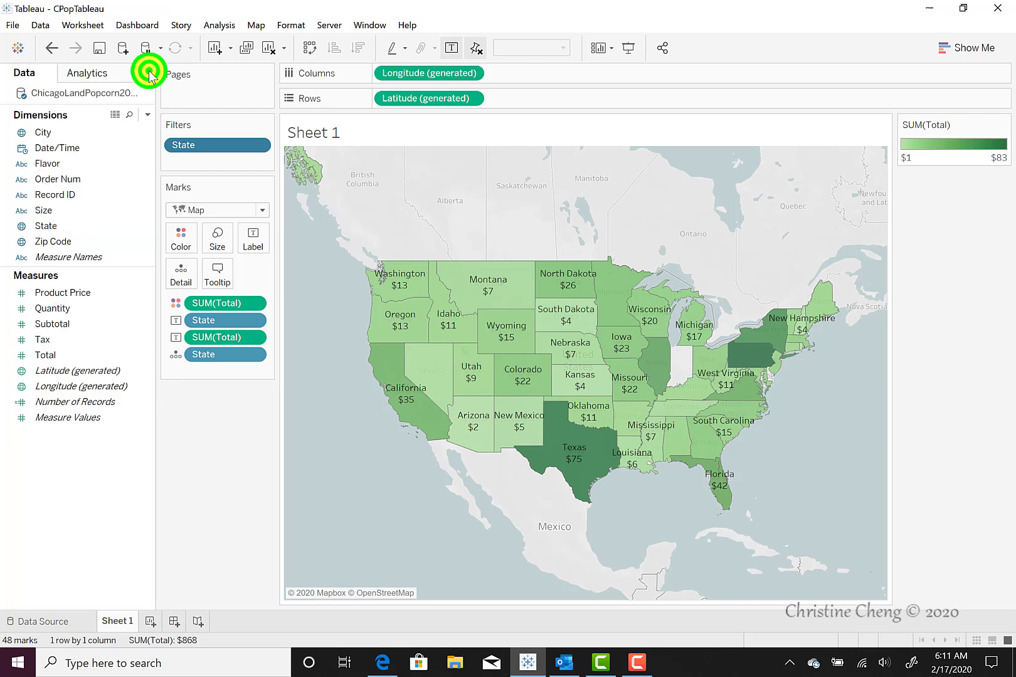